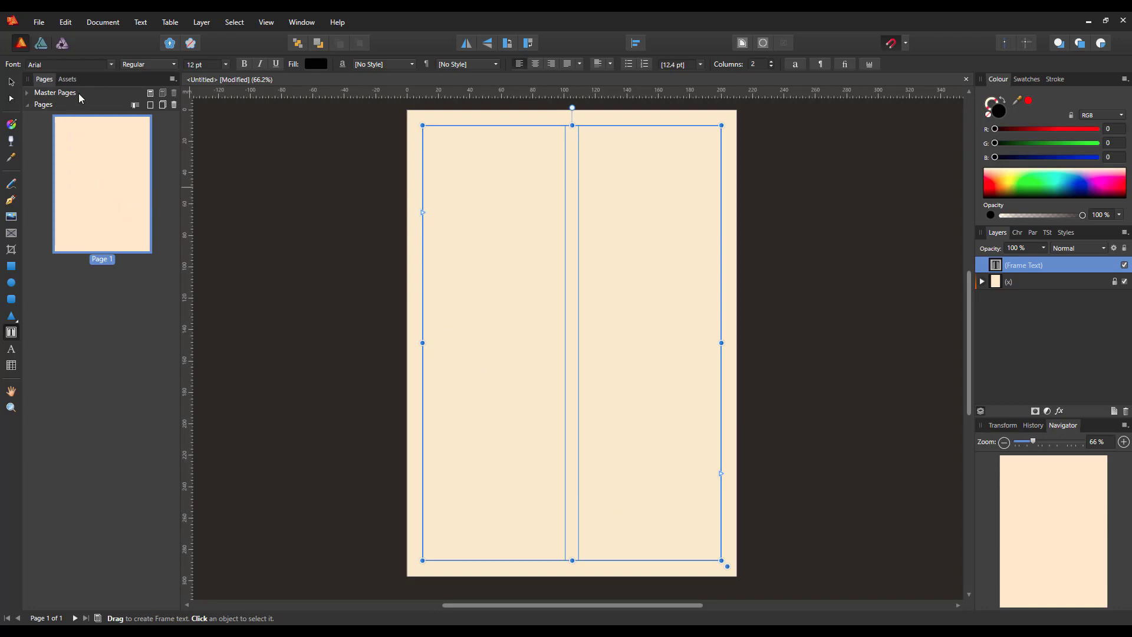
Step: Inspect the master page thumbnail behind the two-column document
click(26, 93)
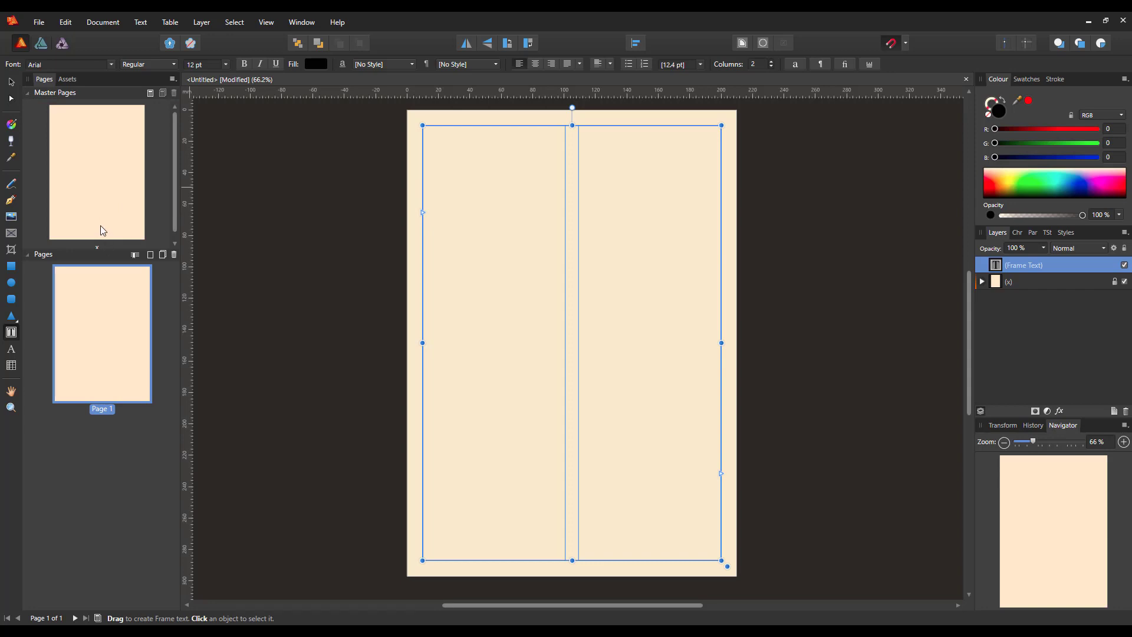
click(27, 94)
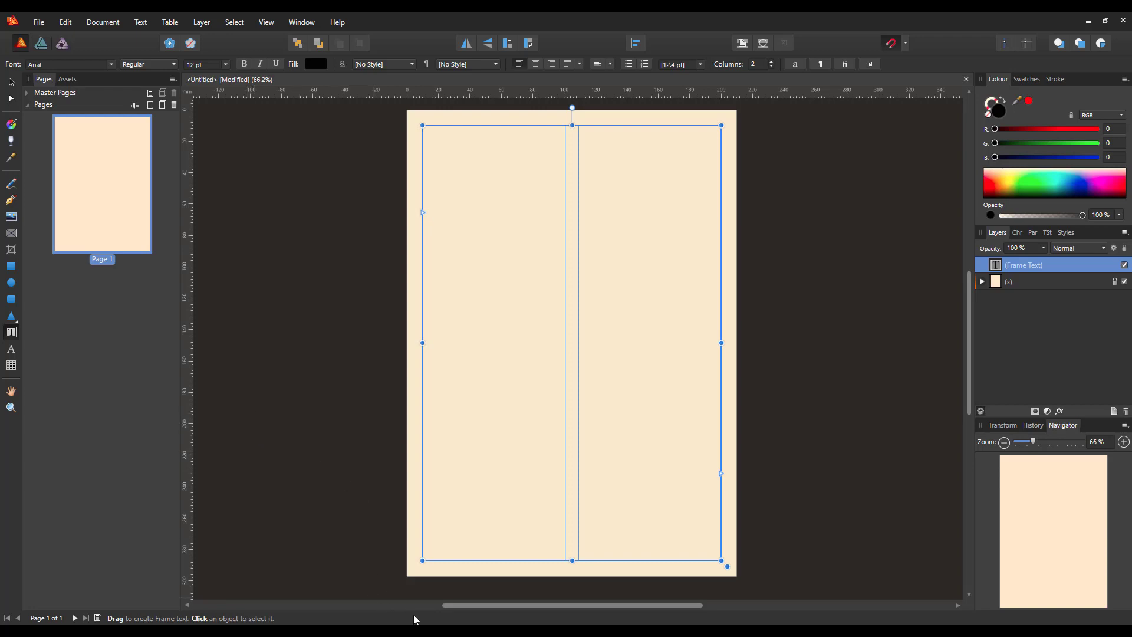
Step: Switch to Word and examine the heading styles, alignments and colours throughout "Lorem ipsum -24 page test.docx"
click(449, 631)
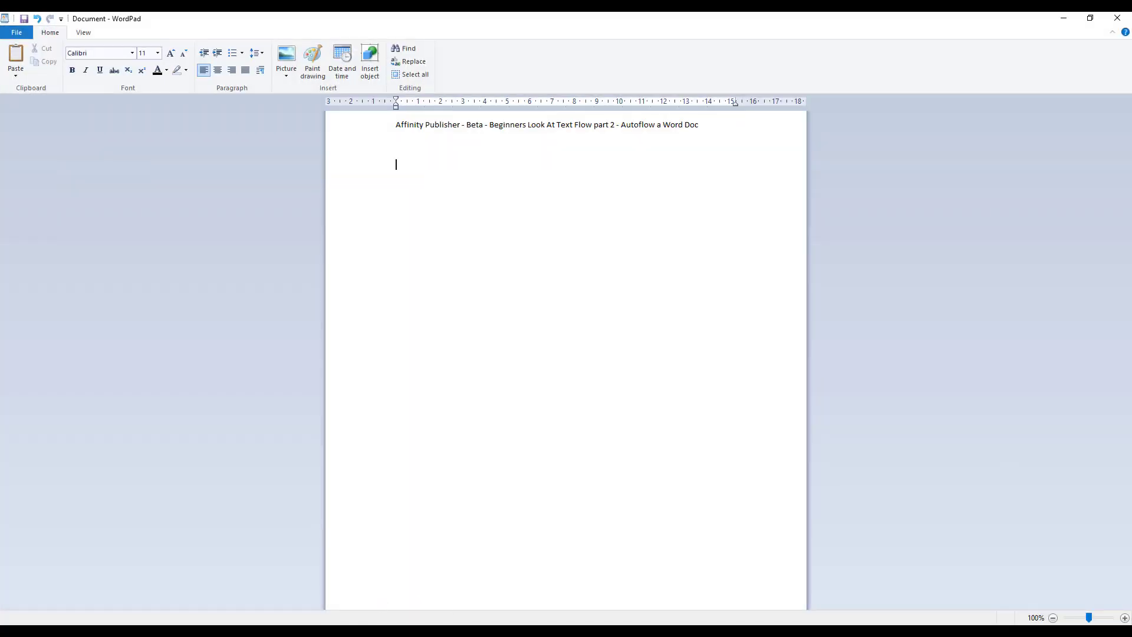
click(305, 631)
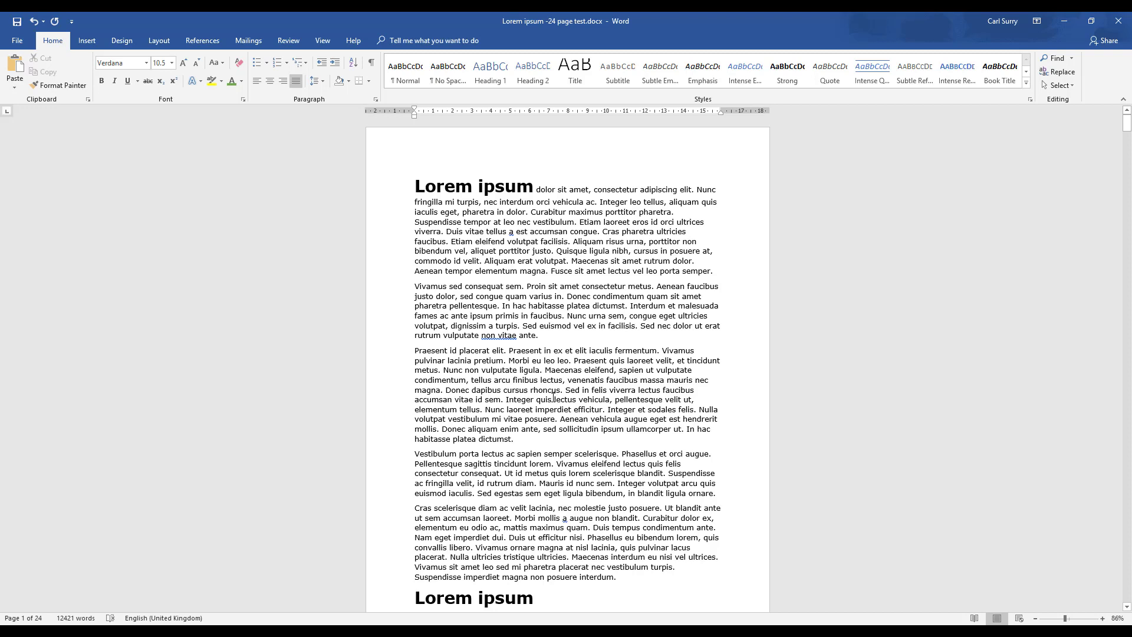
scroll(554, 394, down, 1)
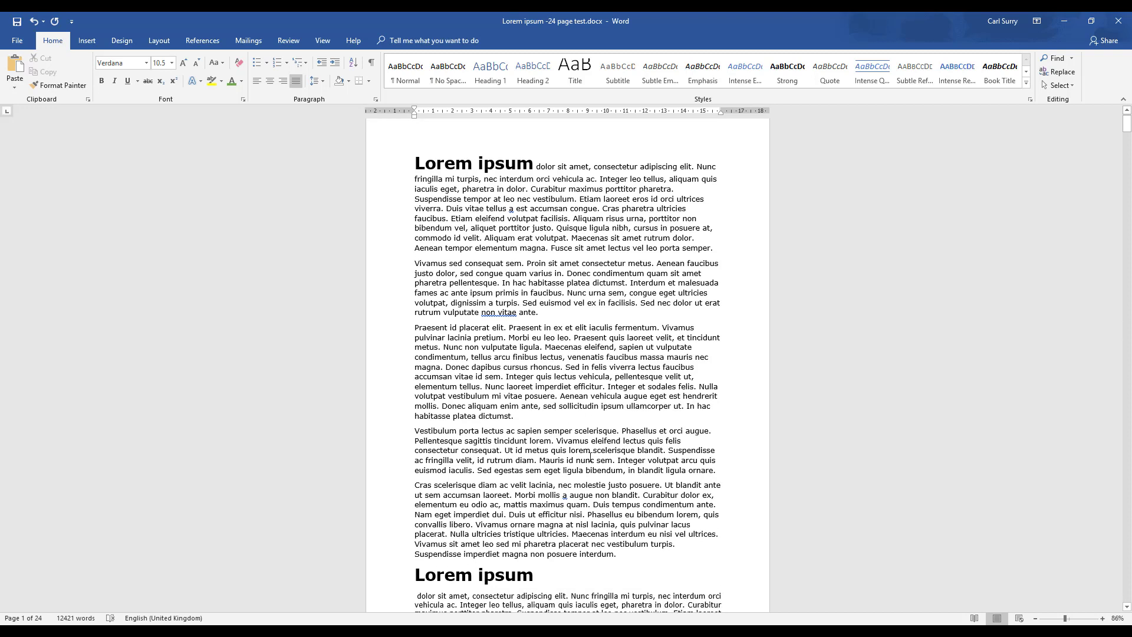
scroll(590, 457, down, 6)
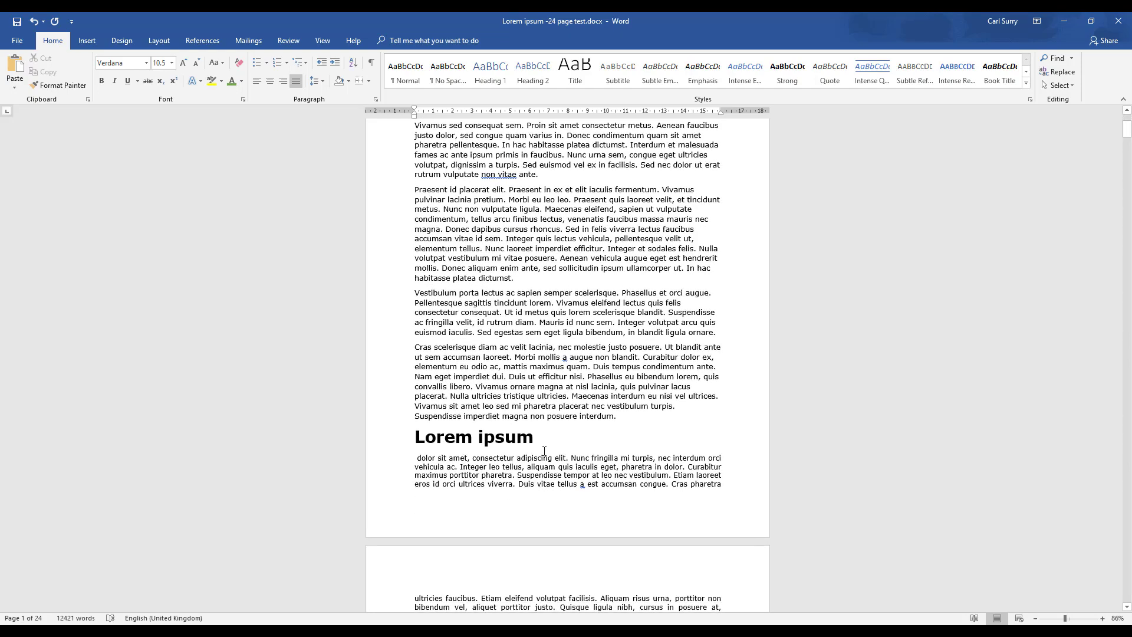
scroll(523, 475, down, 11)
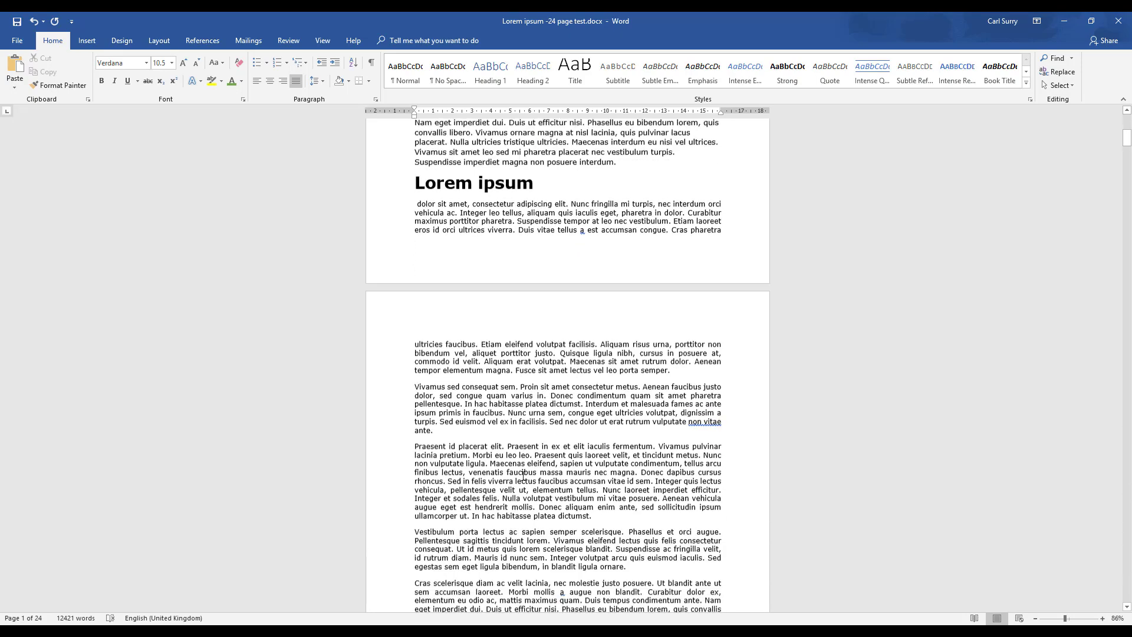
scroll(523, 475, down, 10)
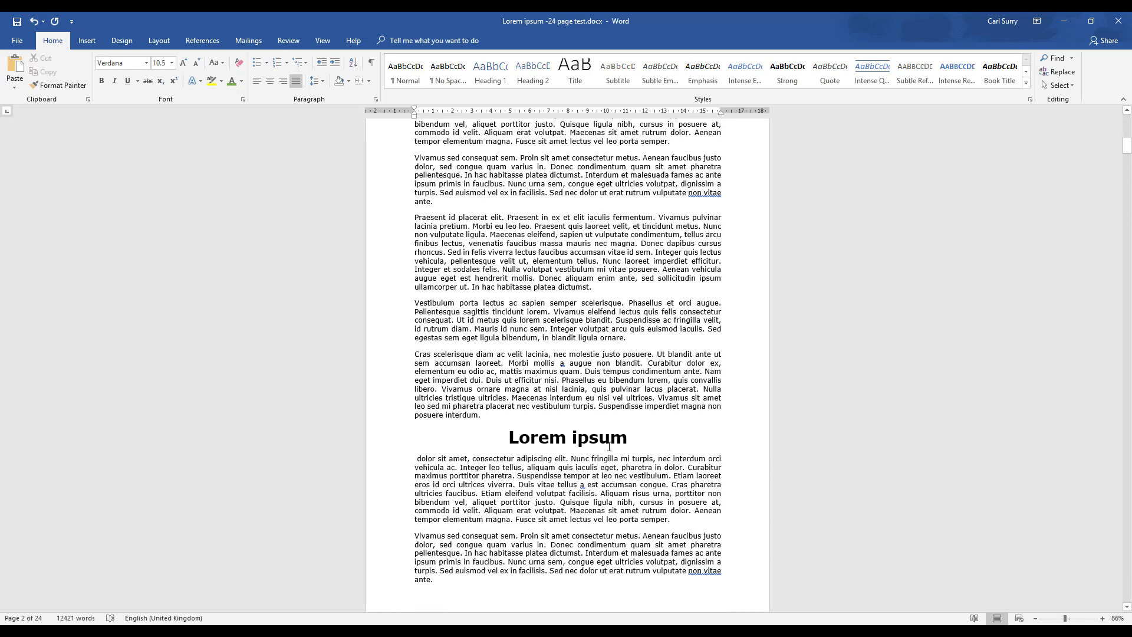
scroll(580, 413, down, 10)
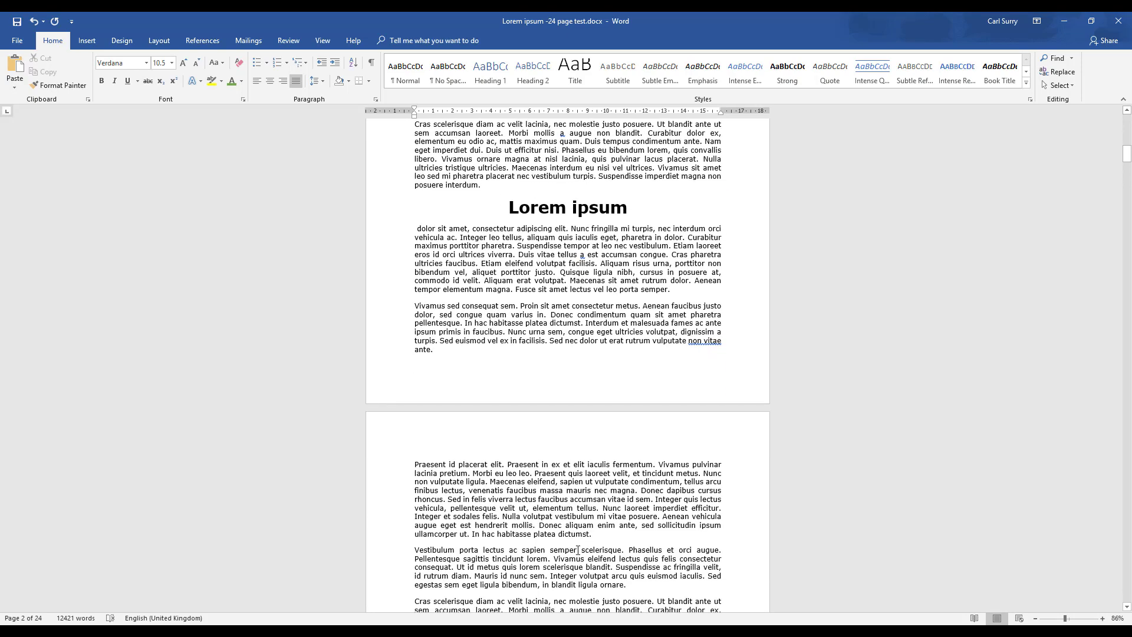
scroll(577, 550, down, 6)
drag(1127, 165, 1126, 171)
scroll(497, 329, down, 12)
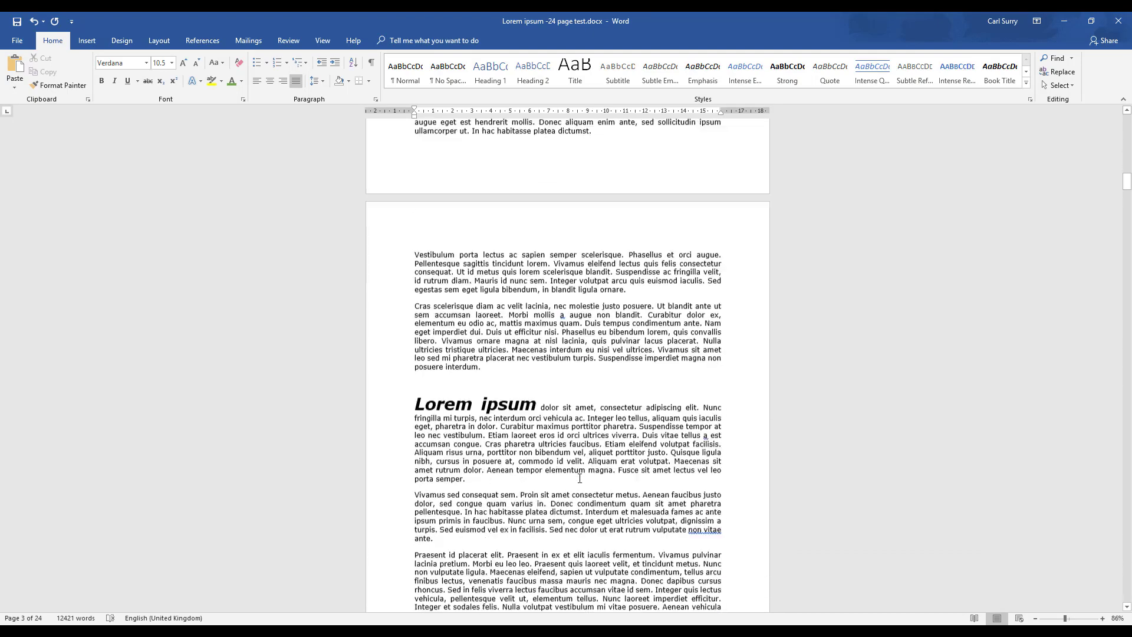
scroll(677, 523, down, 12)
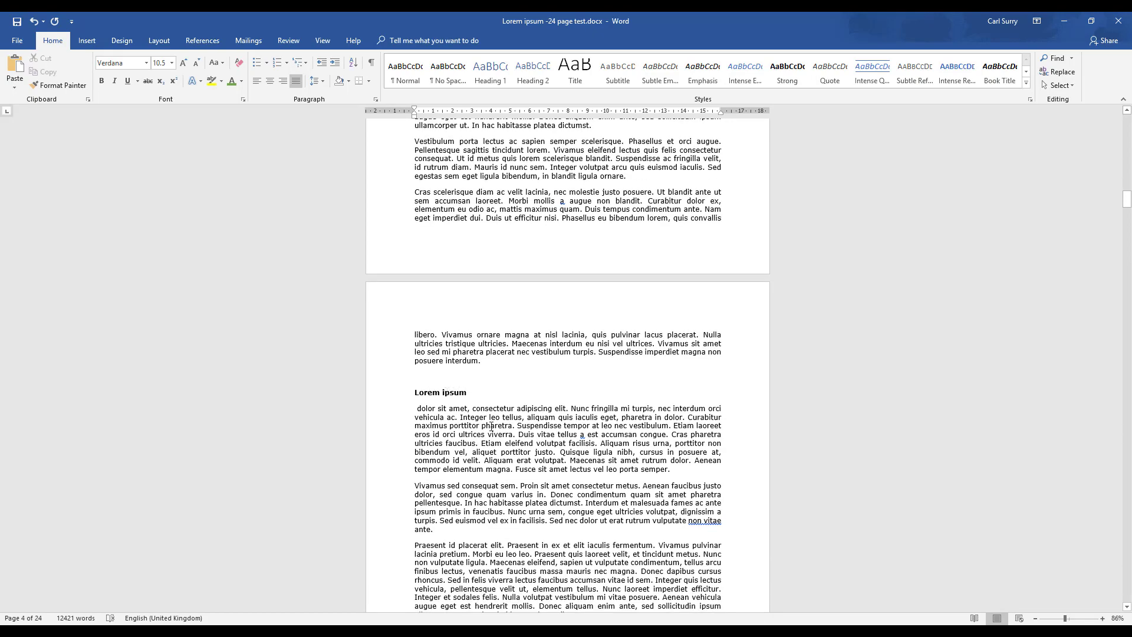
scroll(491, 425, down, 14)
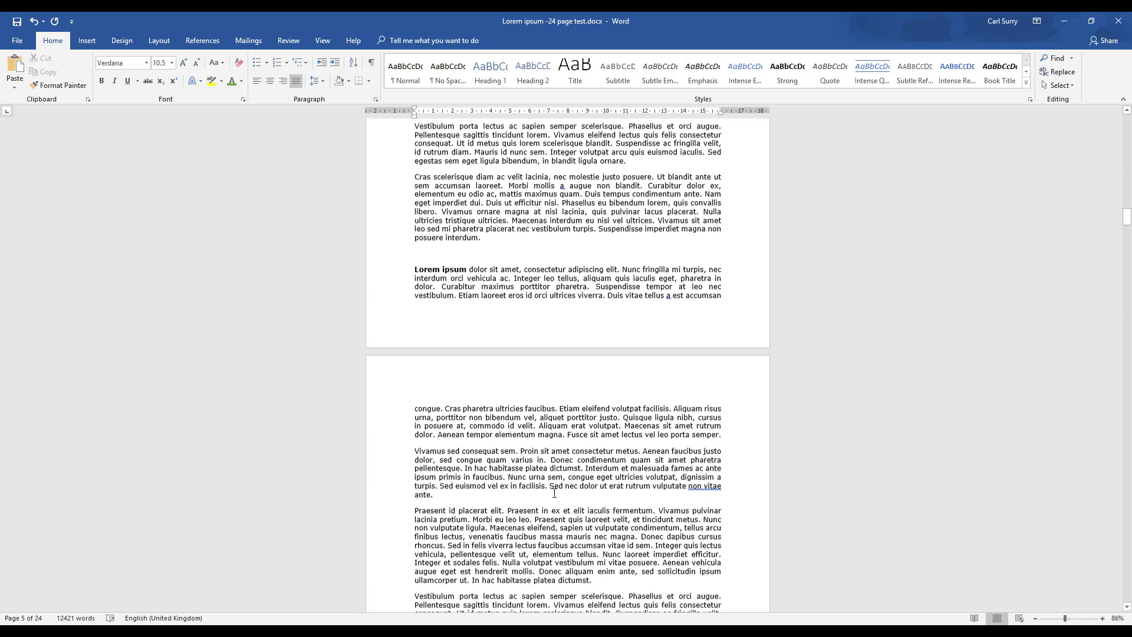
scroll(554, 493, down, 4)
scroll(1083, 247, down, 16)
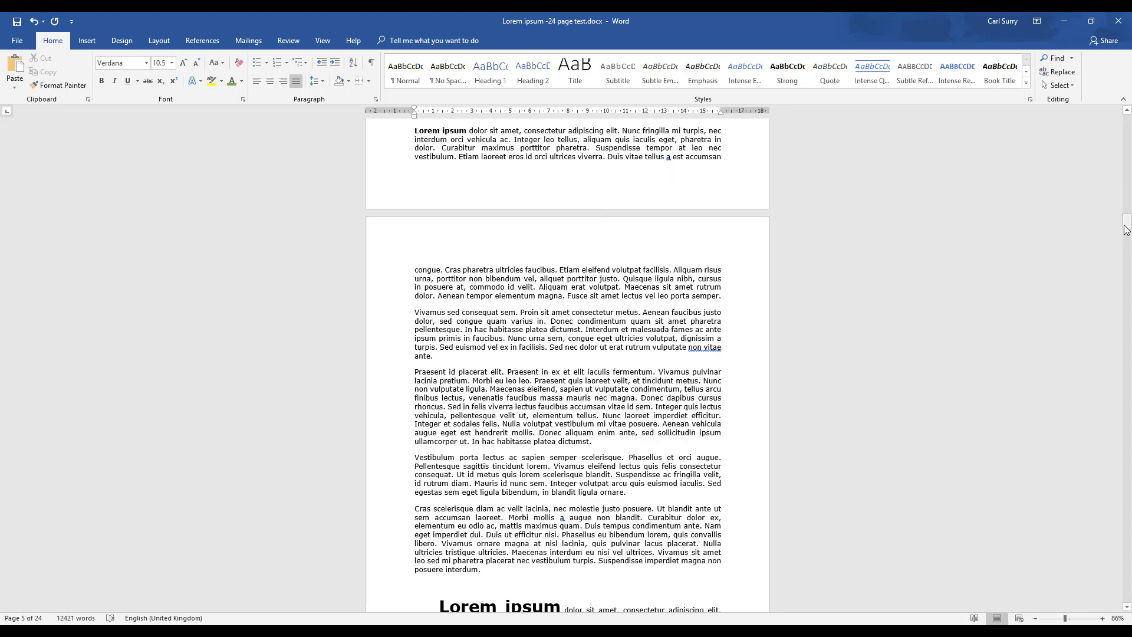
scroll(482, 284, up, 6)
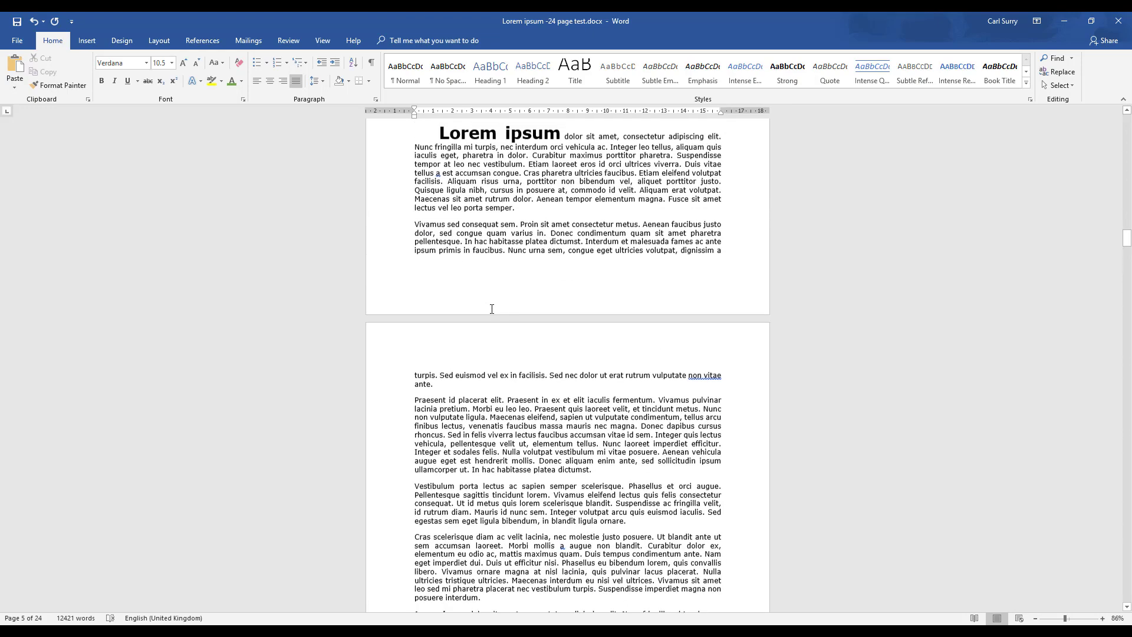
scroll(497, 344, down, 8)
drag(1122, 244, 1128, 319)
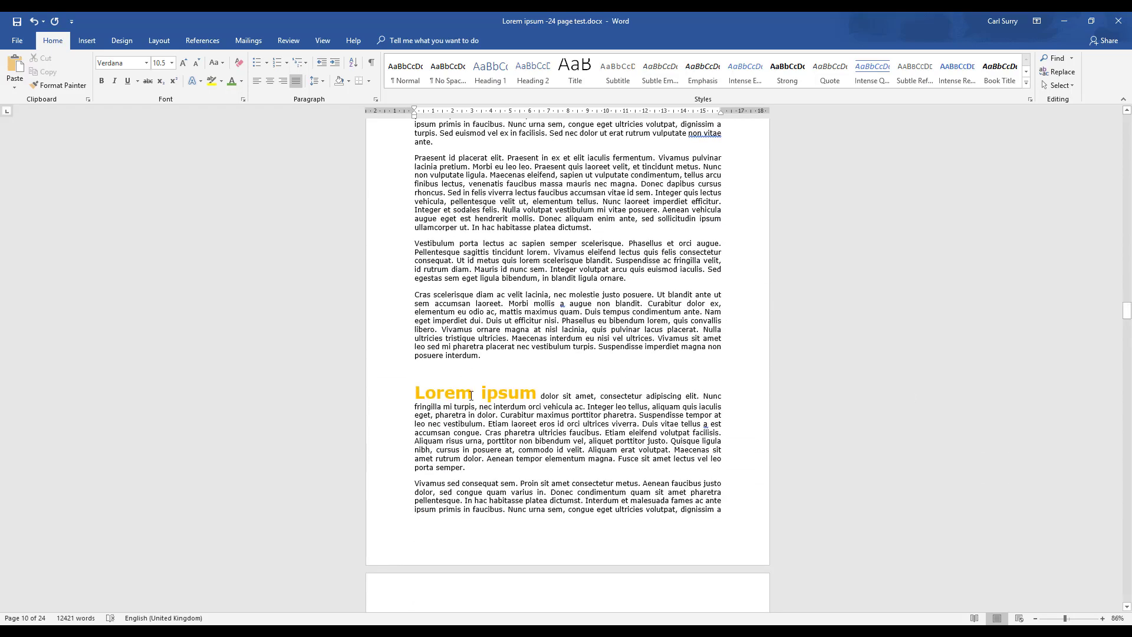
scroll(472, 407, down, 10)
scroll(560, 460, down, 5)
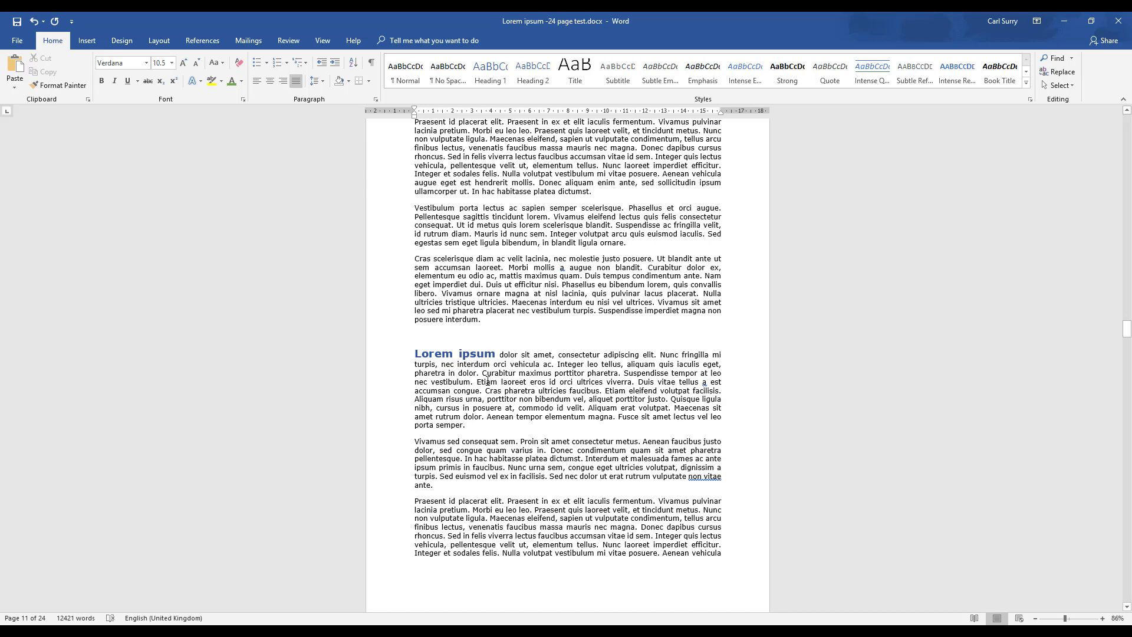
scroll(578, 460, down, 19)
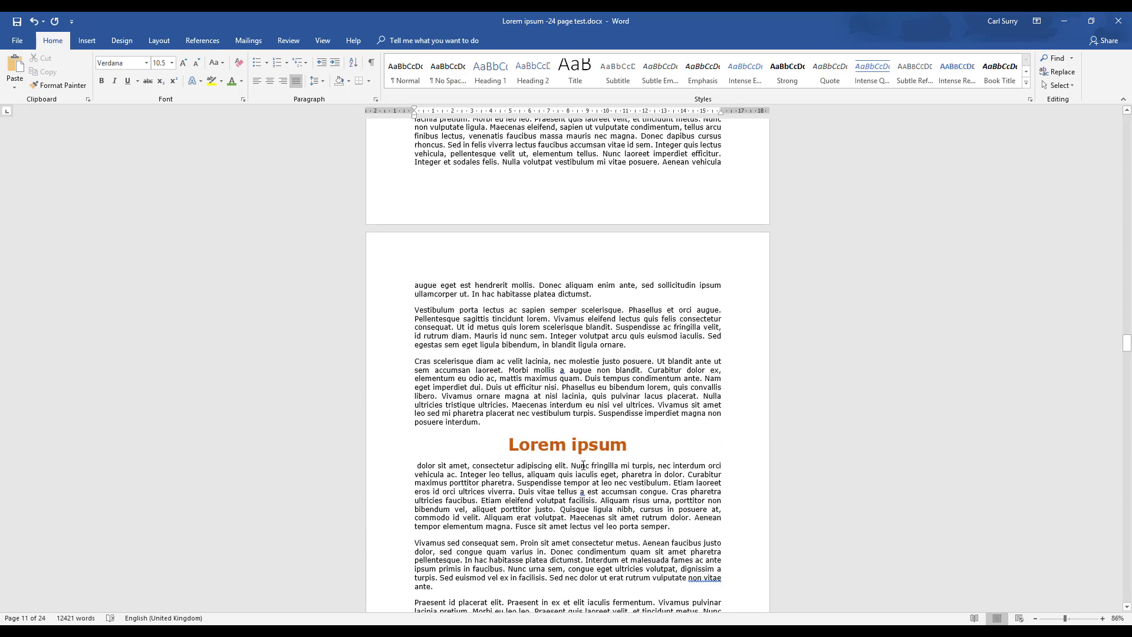
scroll(582, 470, down, 15)
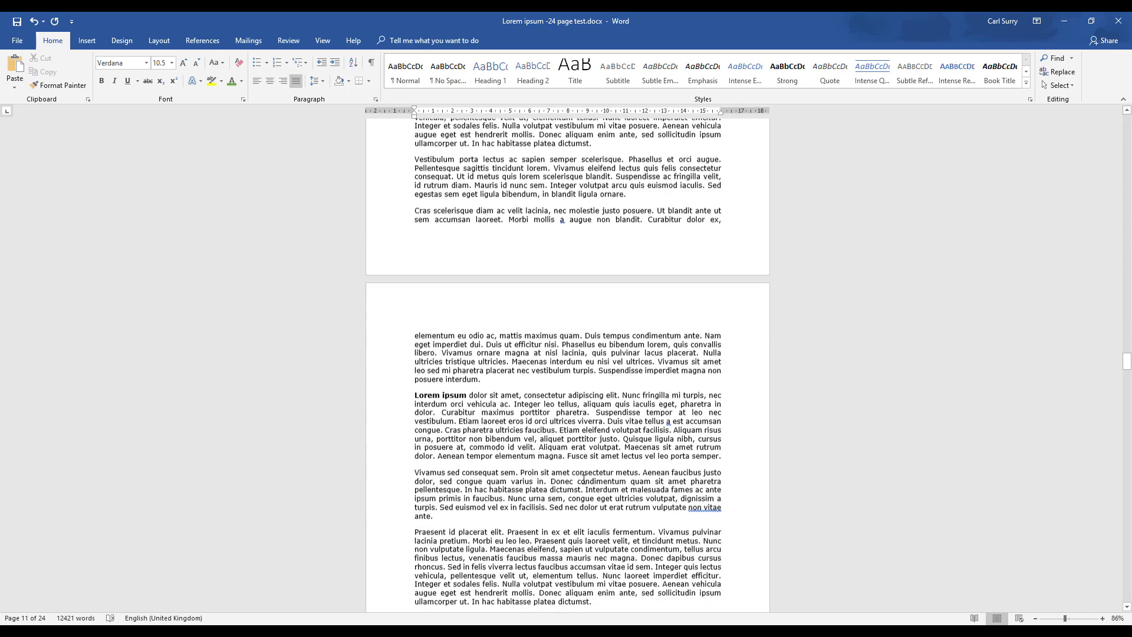
scroll(583, 480, down, 8)
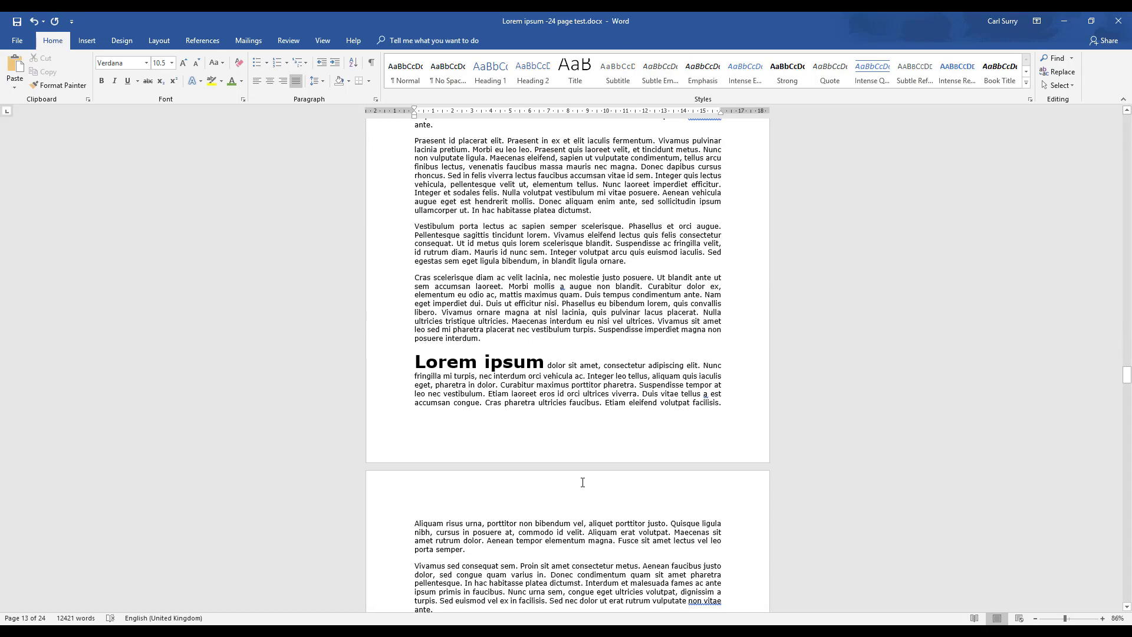
scroll(582, 483, down, 4)
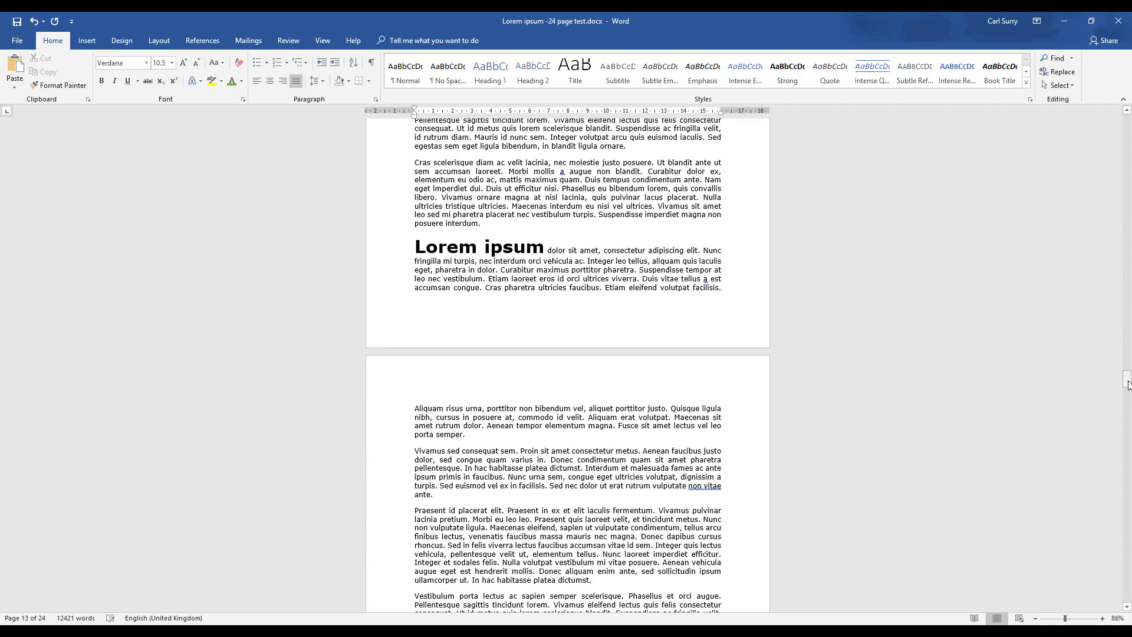
drag(1127, 384, 1126, 280)
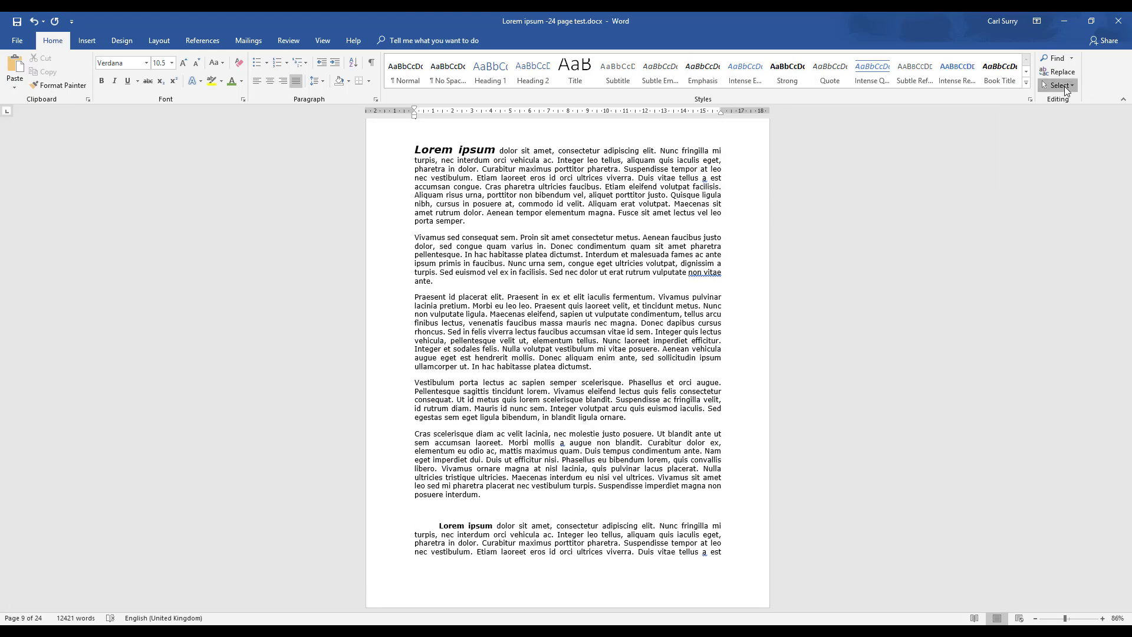
Step: Select and copy the entire text of the Word document
click(1065, 88)
click(976, 100)
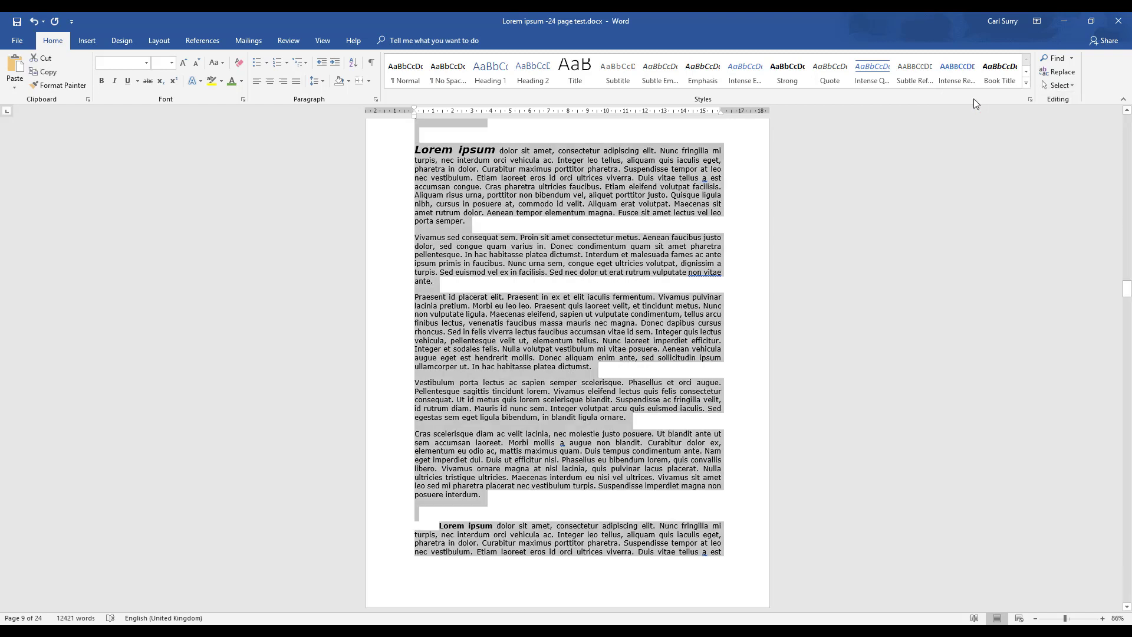
click(47, 74)
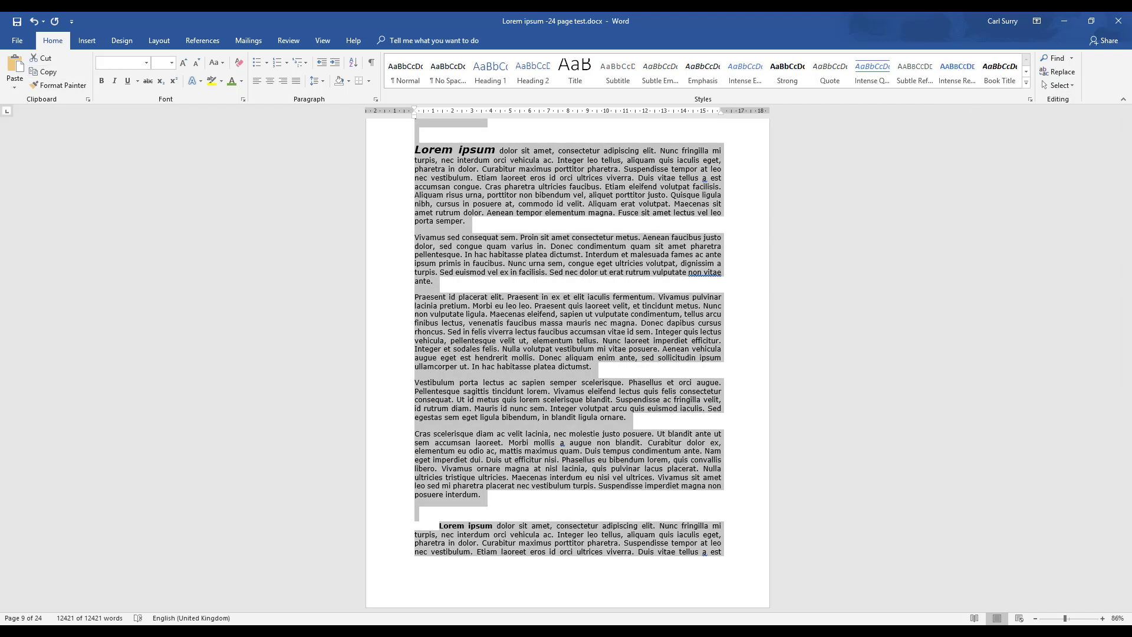
Step: Switch back to Affinity Publisher and paste the copied text into the two-column text frame on page 1
click(422, 634)
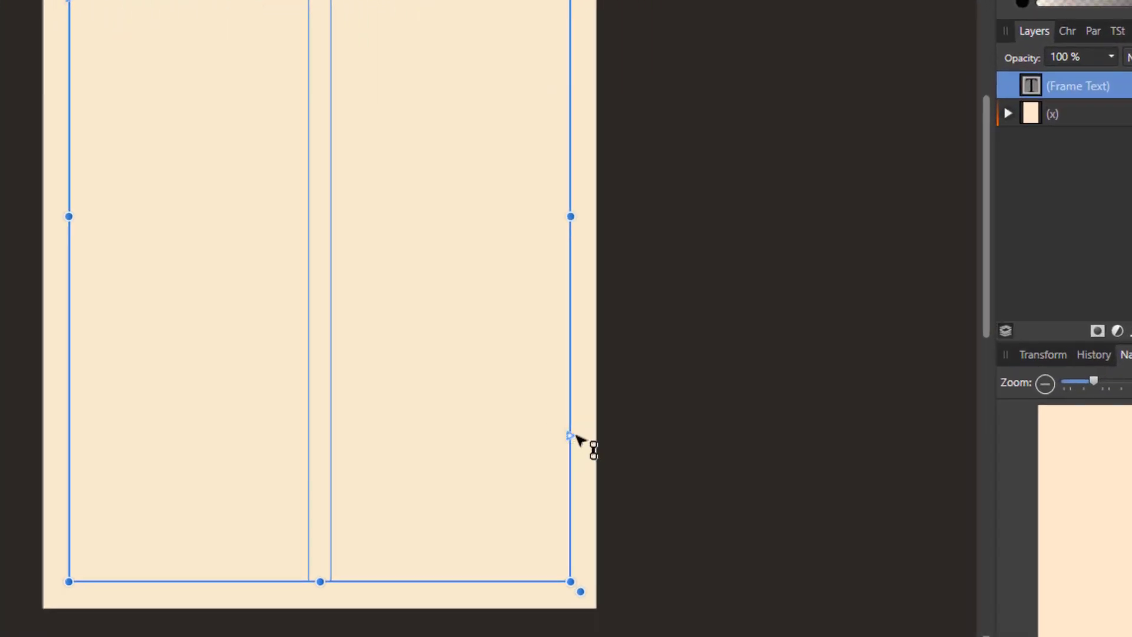
click(569, 435)
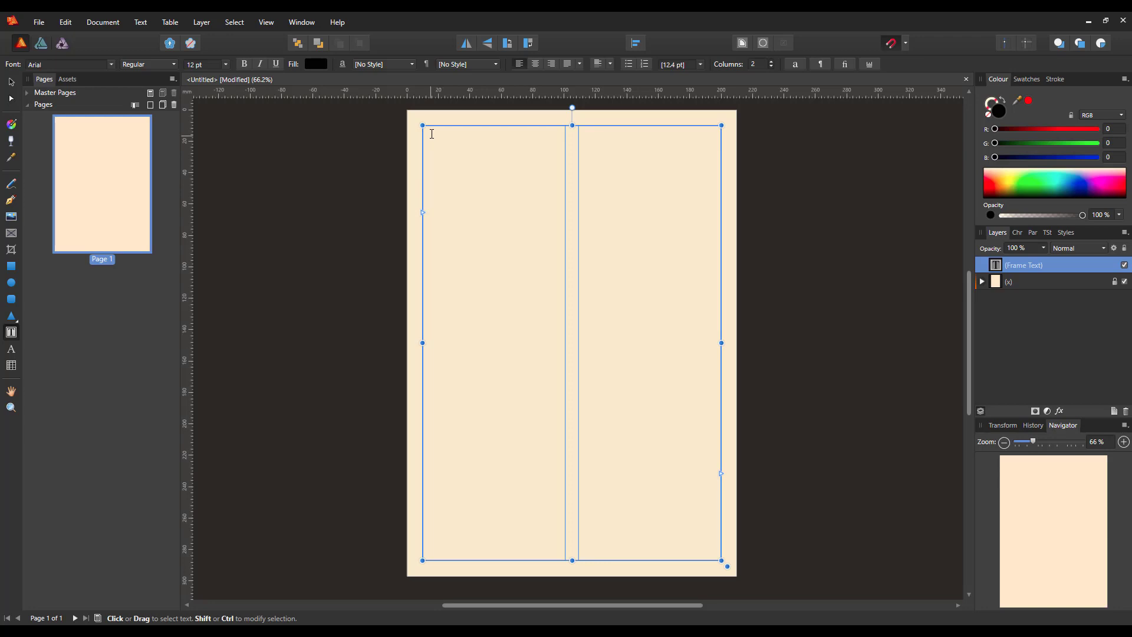
right_click(432, 134)
click(390, 169)
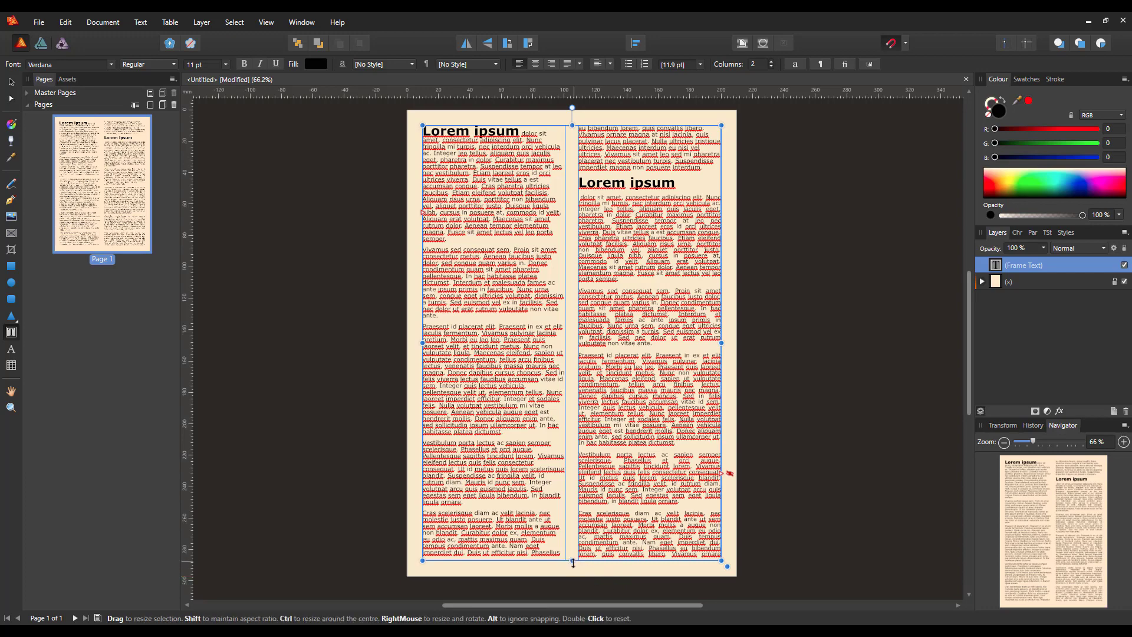
Step: Autoflow the overflowing text from the page 1 frame into automatically added pages with linked text frames
mouse_move(572, 563)
mouse_down()
mouse_move(576, 601)
mouse_move(574, 555)
mouse_up()
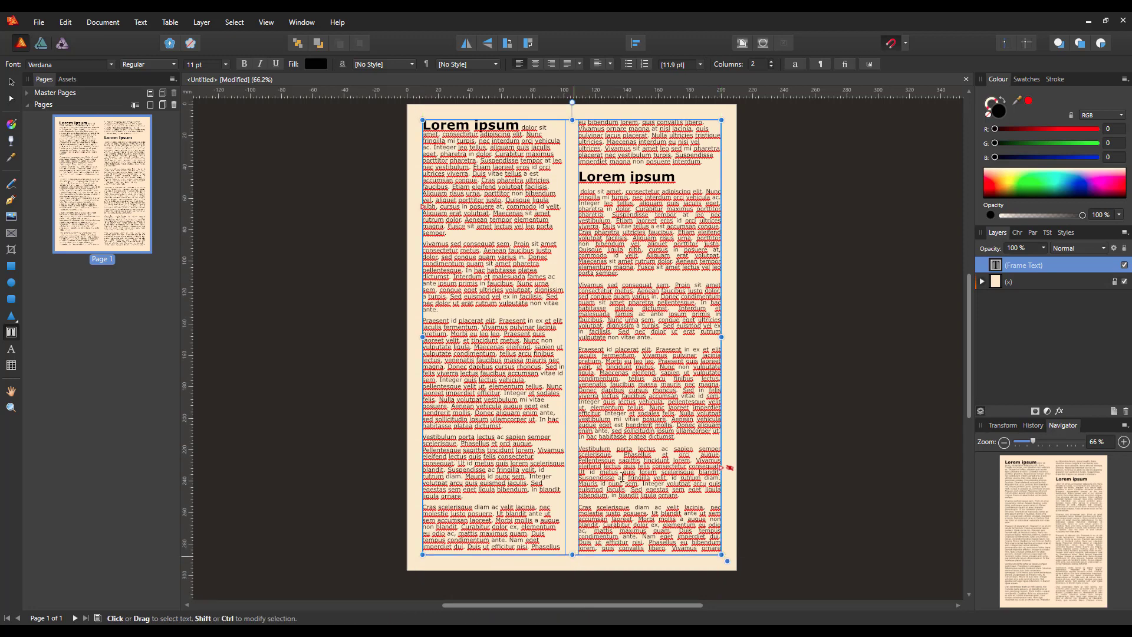
shift+click(725, 469)
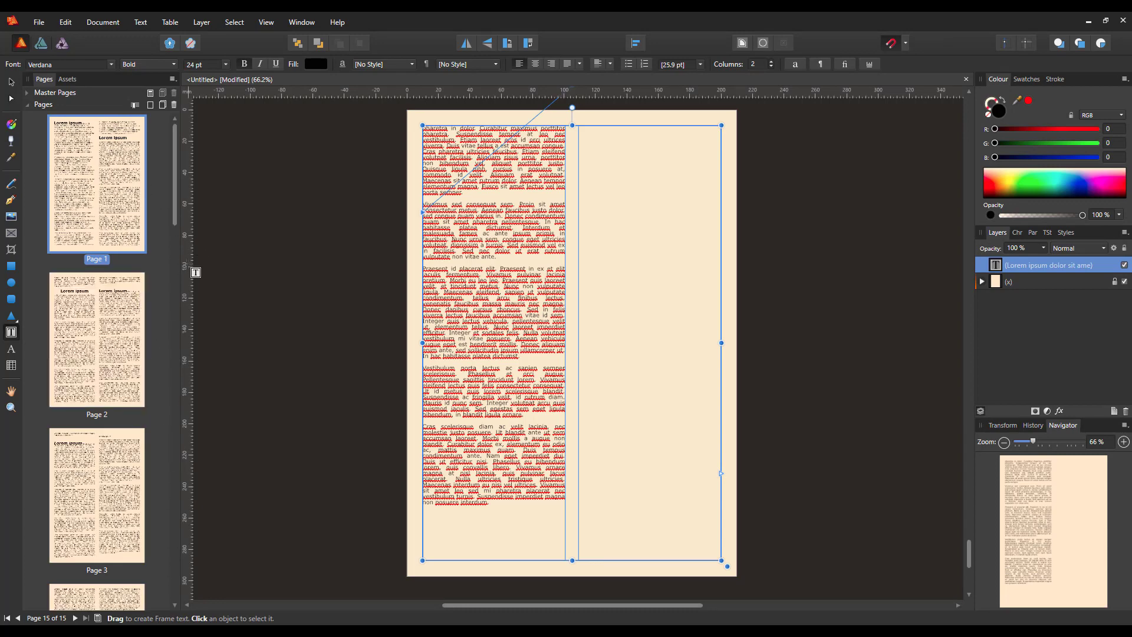
Step: Review the autoflowed pages, checking the linked frames and the heading formatting carried over from Word
drag(174, 158, 178, 543)
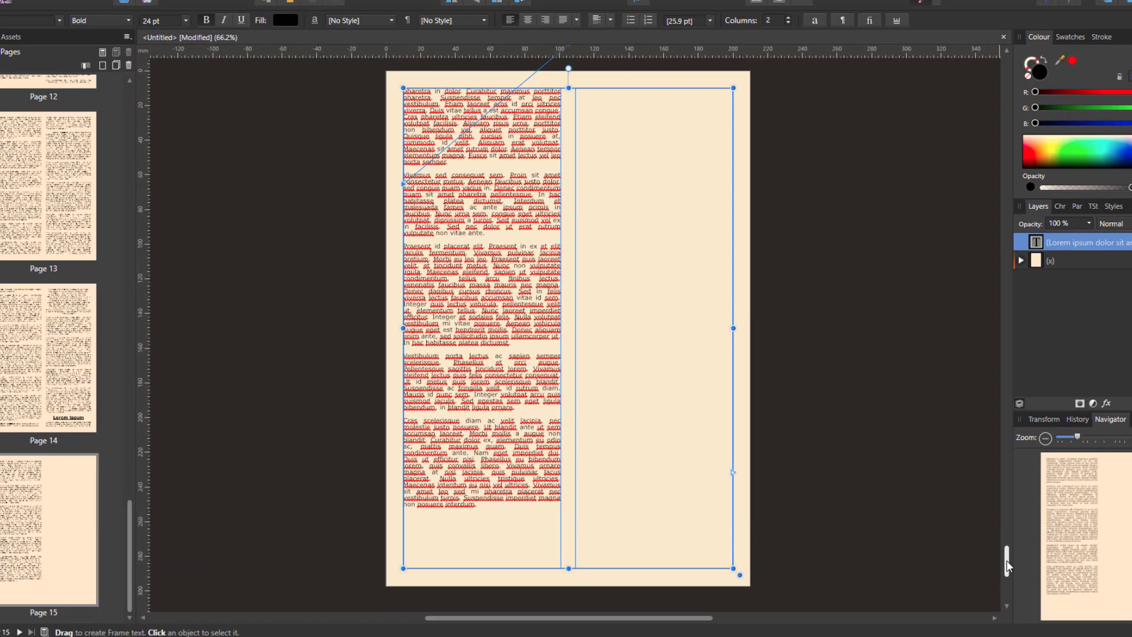
drag(969, 555, 968, 544)
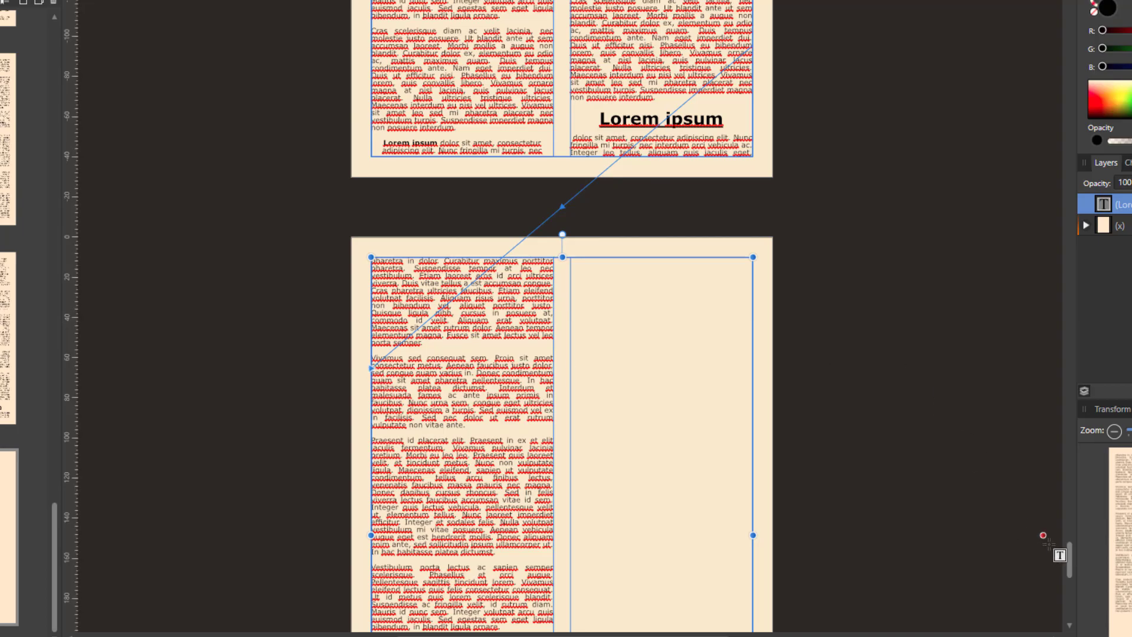
drag(1070, 560, 1073, 383)
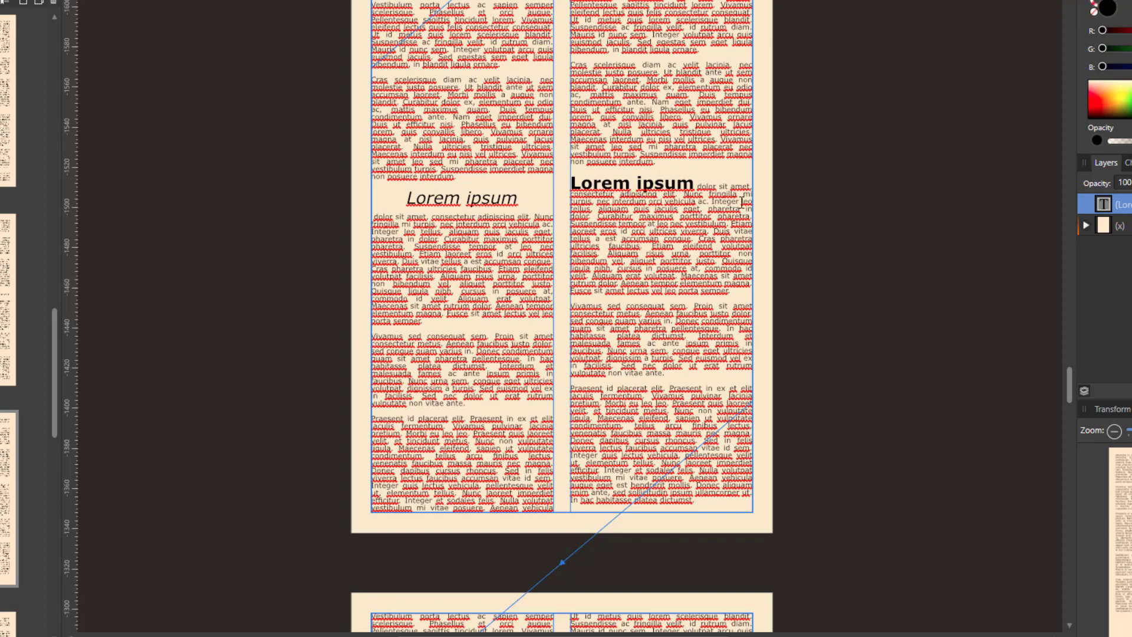
drag(1071, 391, 1058, 269)
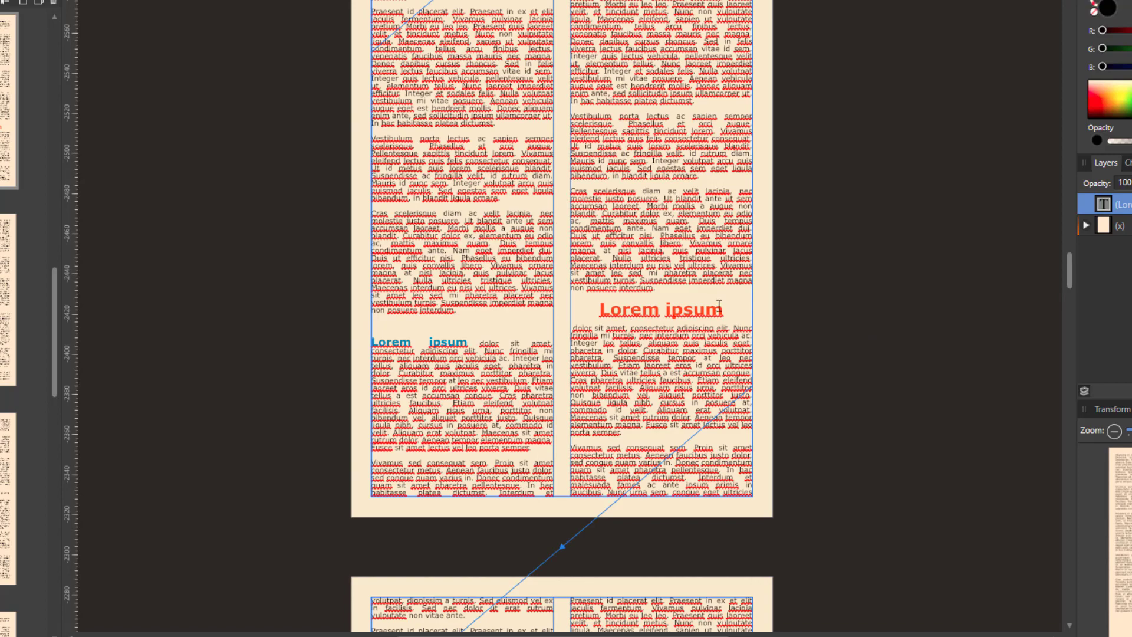
drag(1071, 270, 1070, 238)
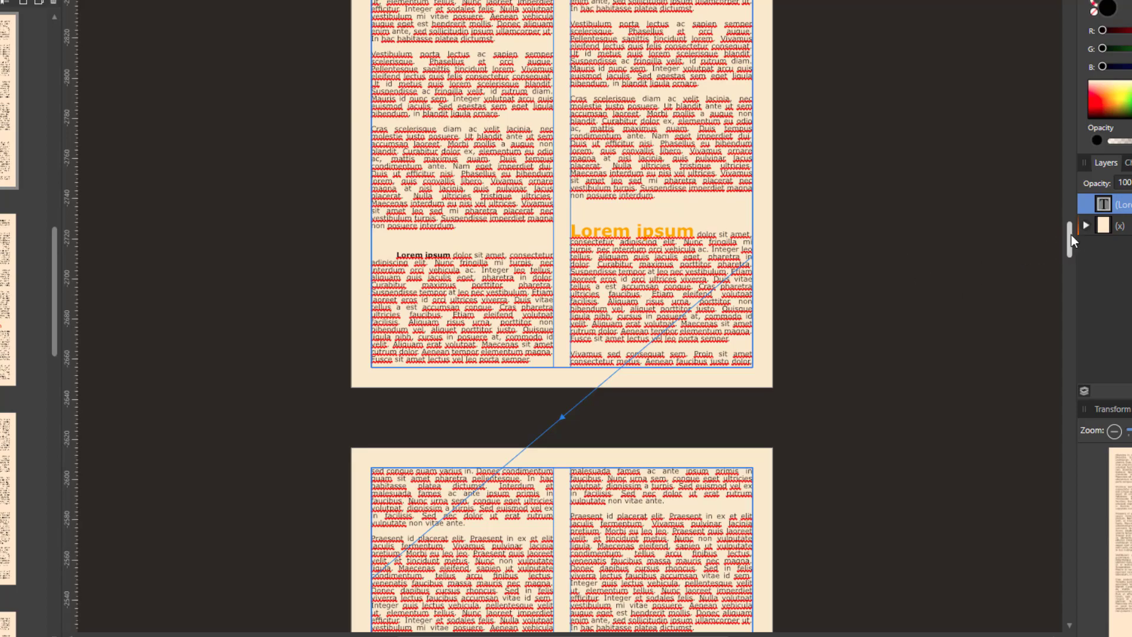
drag(1071, 235, 1069, 176)
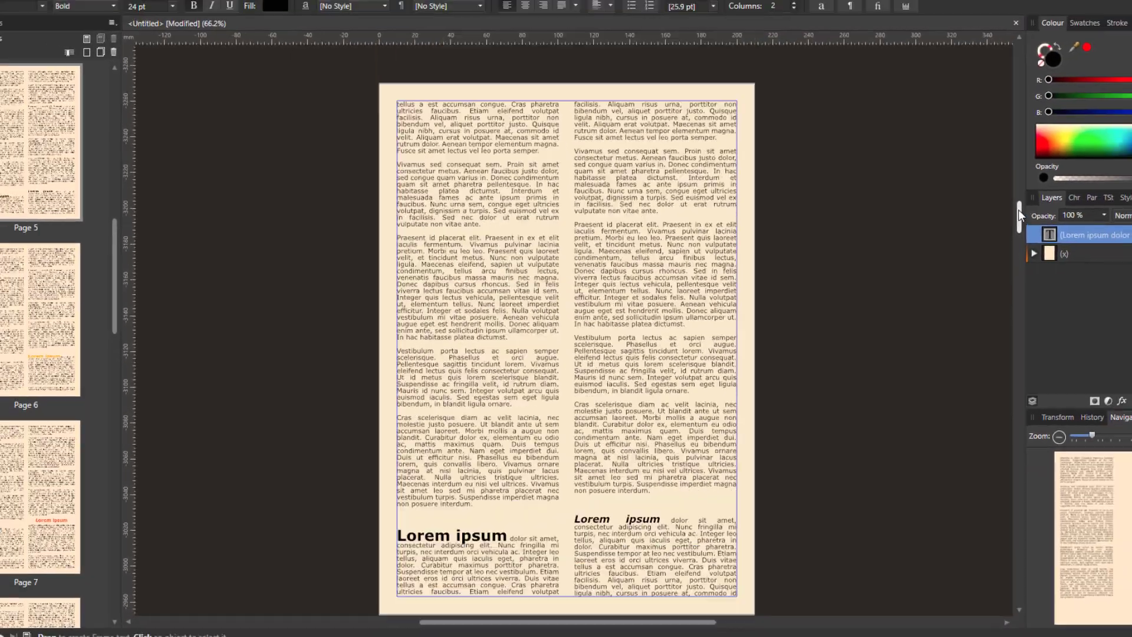
drag(1018, 211, 1018, 207)
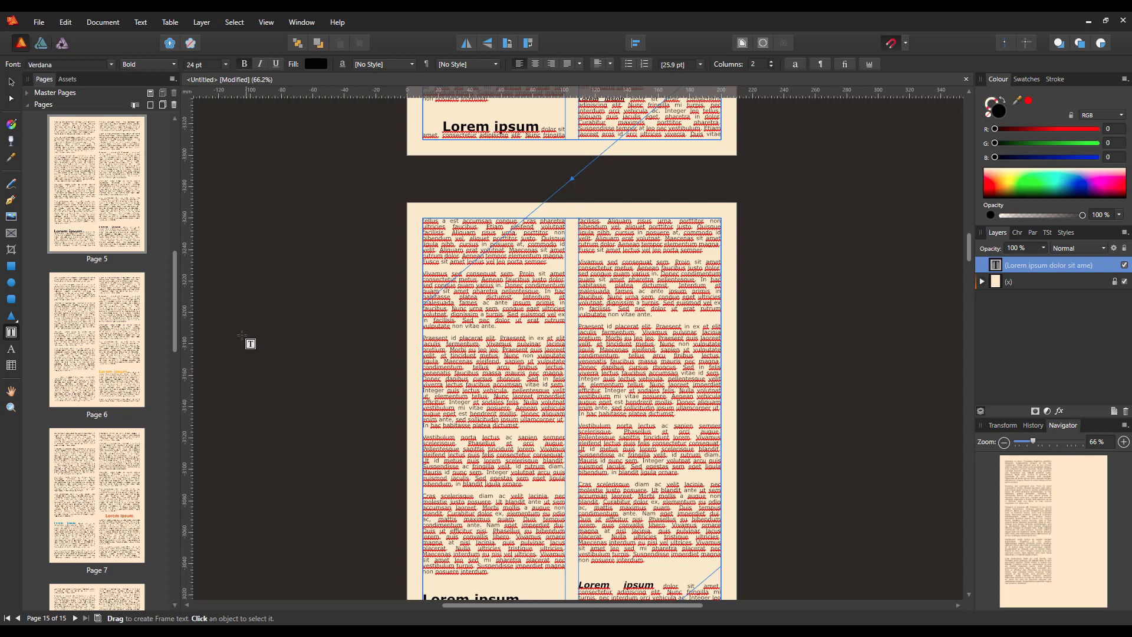
Step: Check the Verdana entry in the list of available fonts without changing the font
click(110, 64)
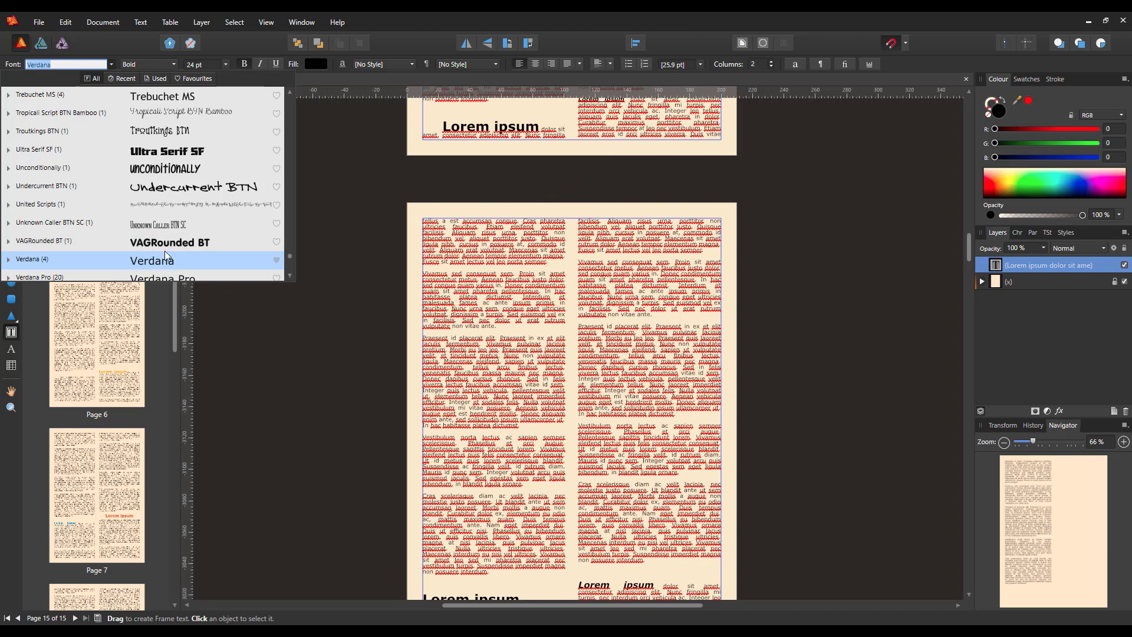
click(230, 391)
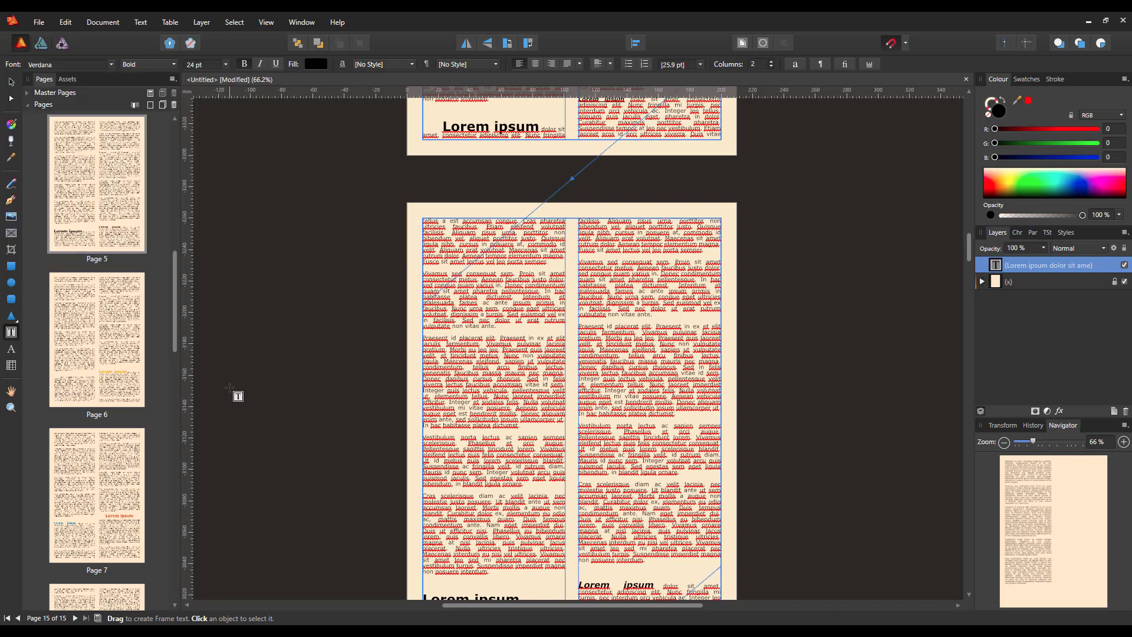